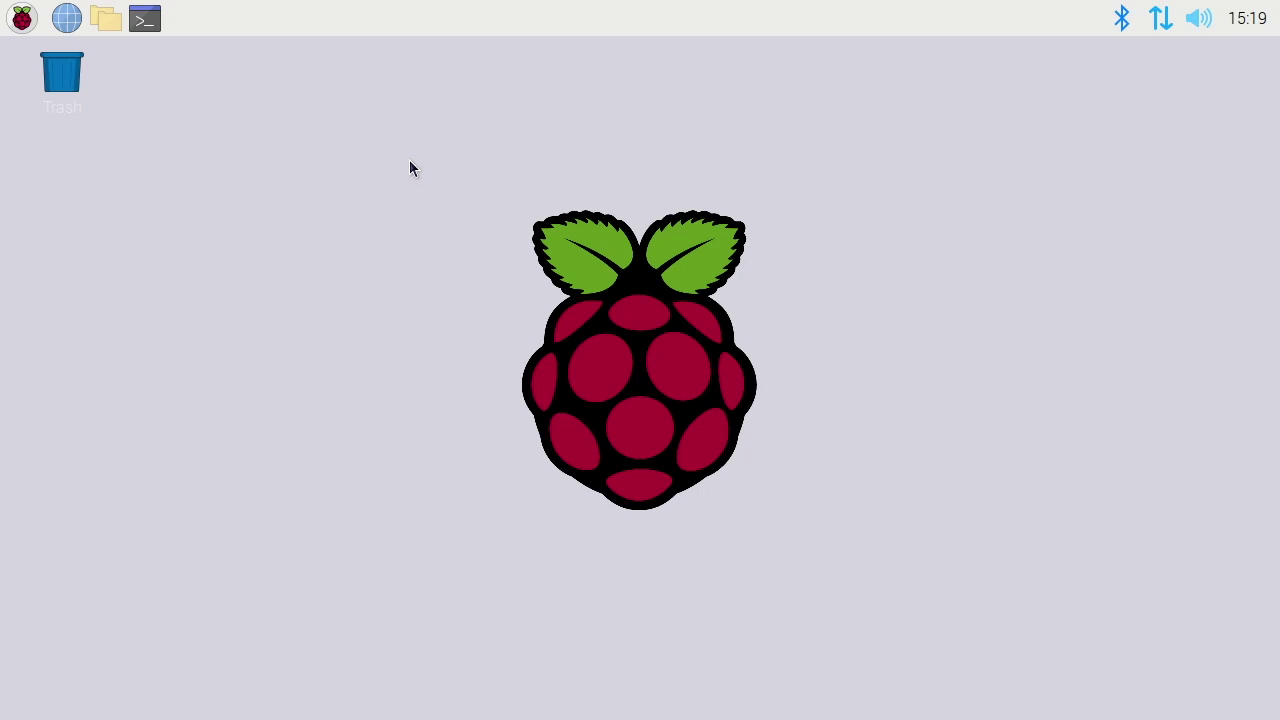
Open a terminal on the Pi and refresh the package lists with sudo apt update
click(145, 18)
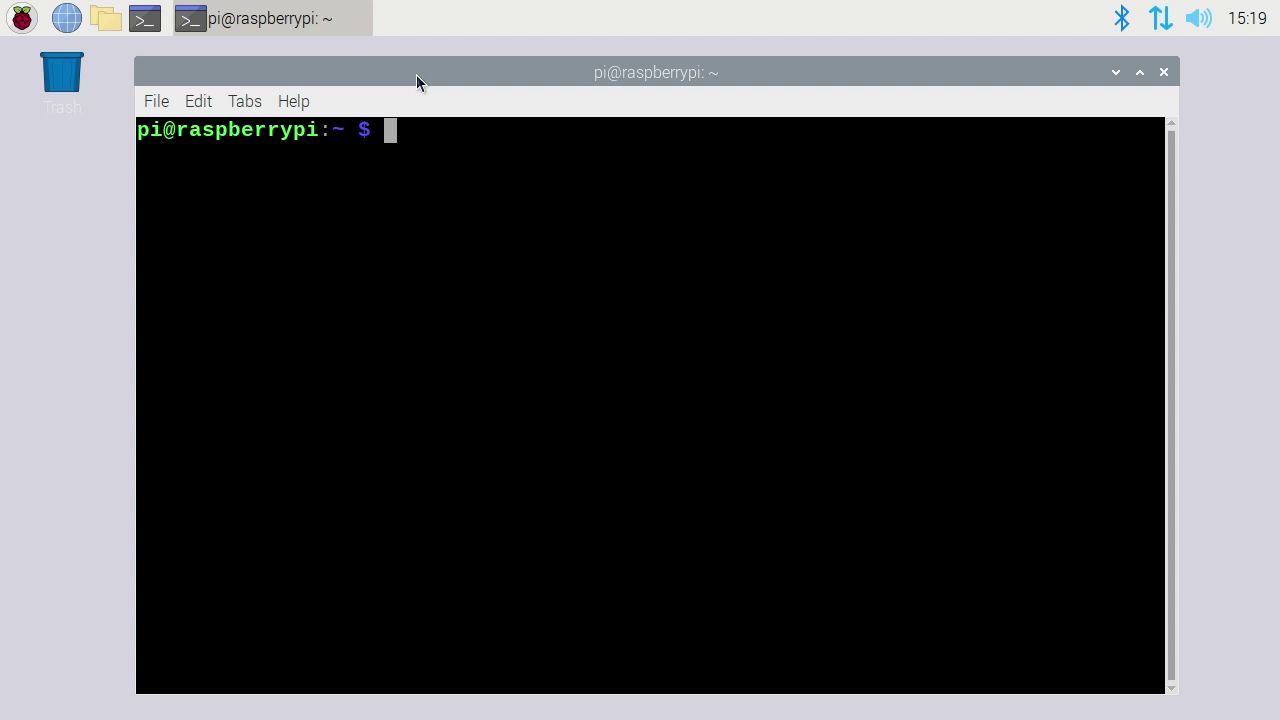
text(sudo ap)
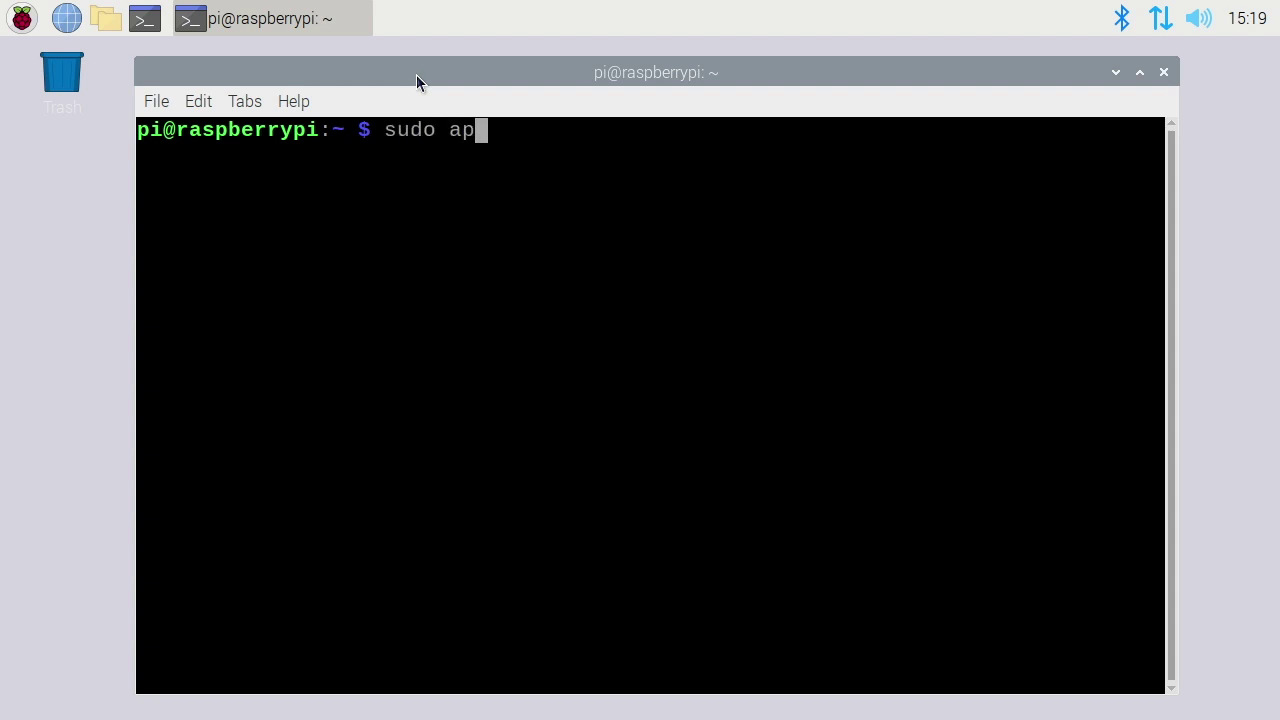
text(t update)
key(Return)
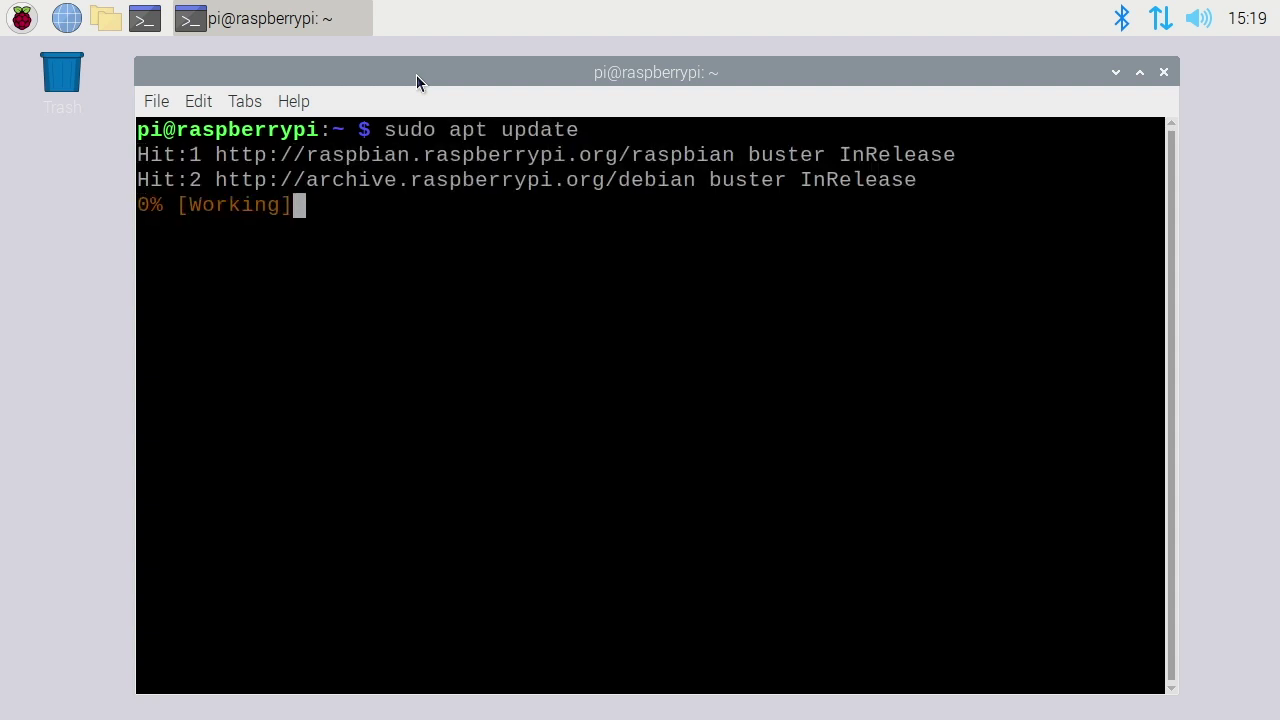
Install soapyremote-server and its SoapySDR modules, confirming the install with Y
text(cle)
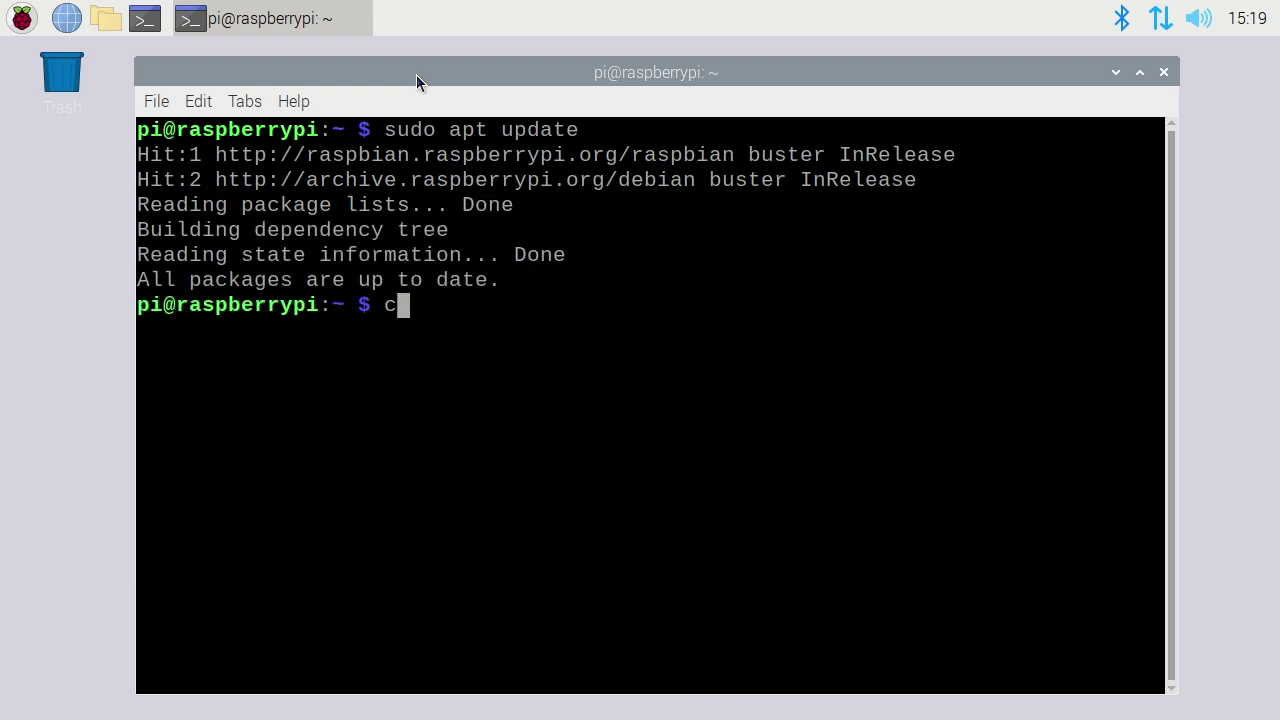
text(ar)
key(Return)
text(sudo a)
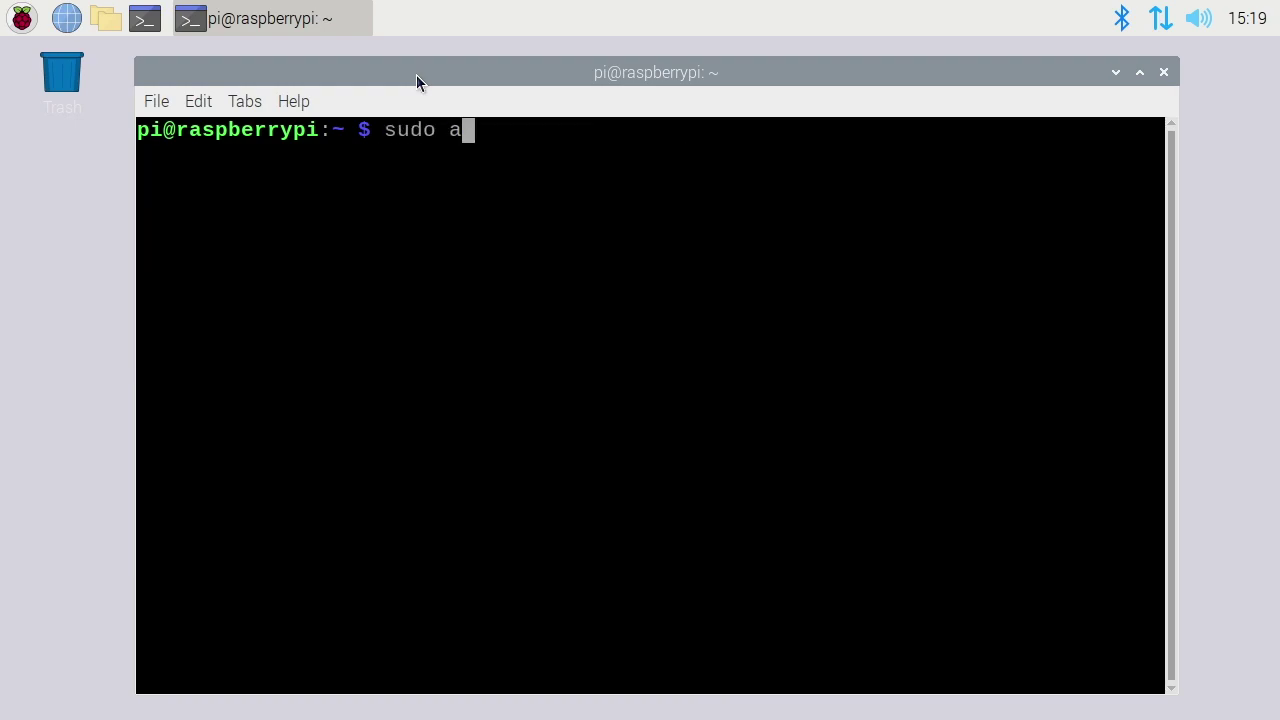
text(pt install s)
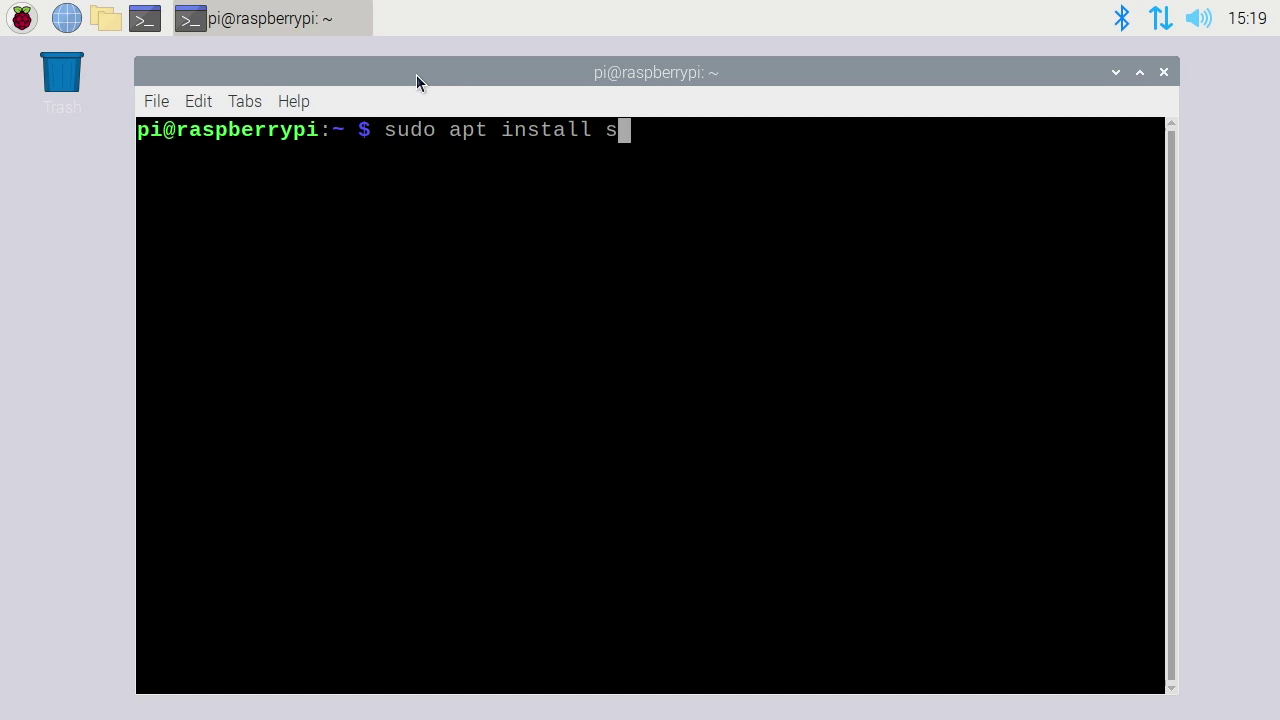
text(oapyremote-s)
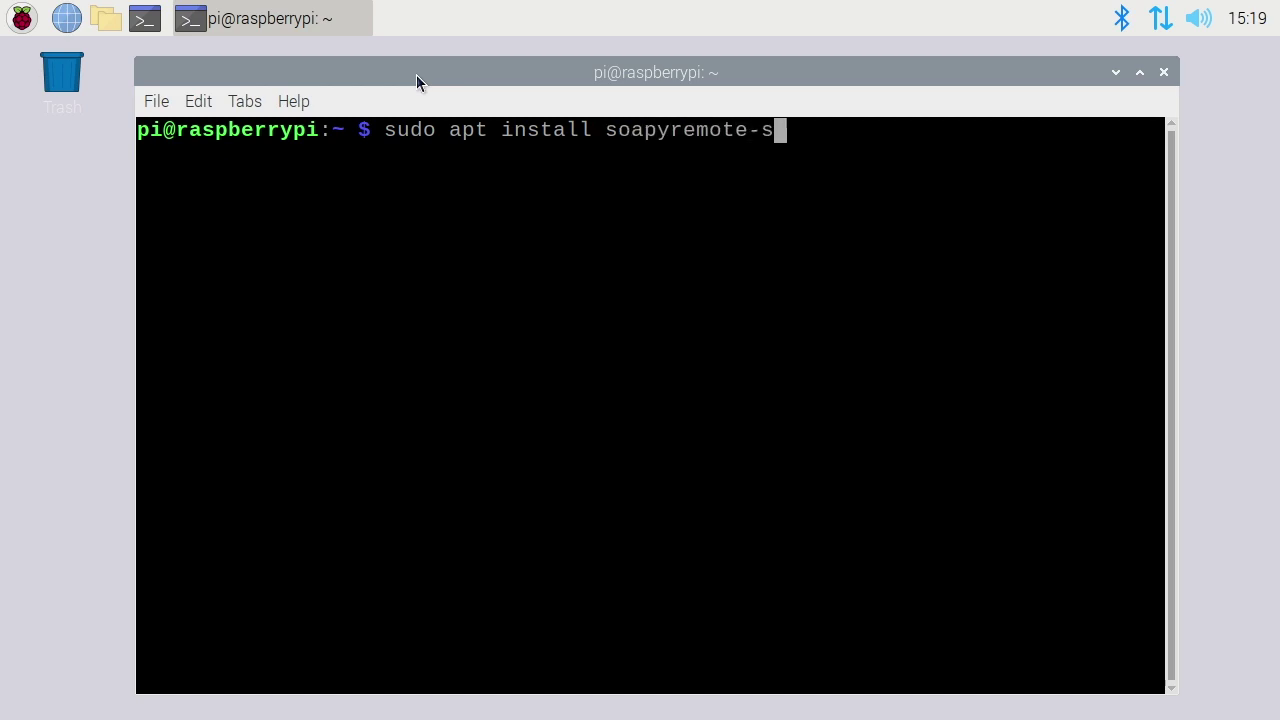
text(erver)
key(Return)
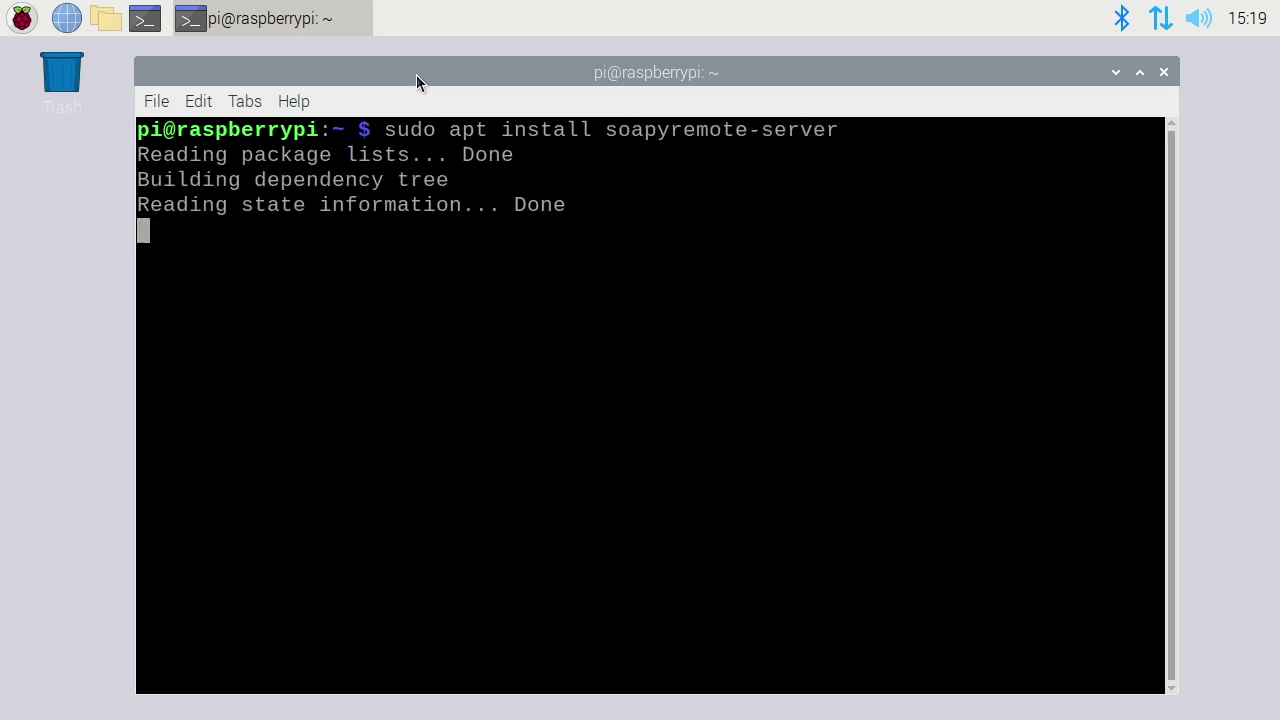
text(Y)
key(Return)
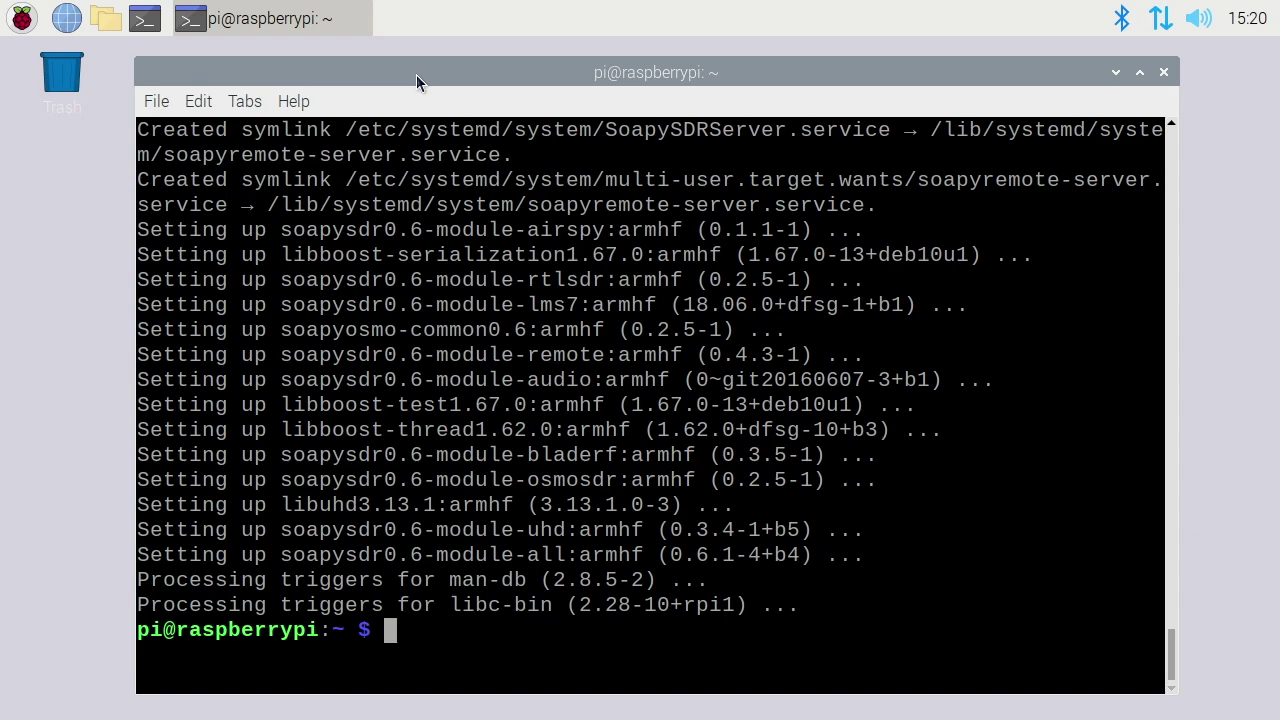
Confirm the SoapySDRServer process is running with ps ax|grep -i soap
text(clear)
key(Return)
text(ps )
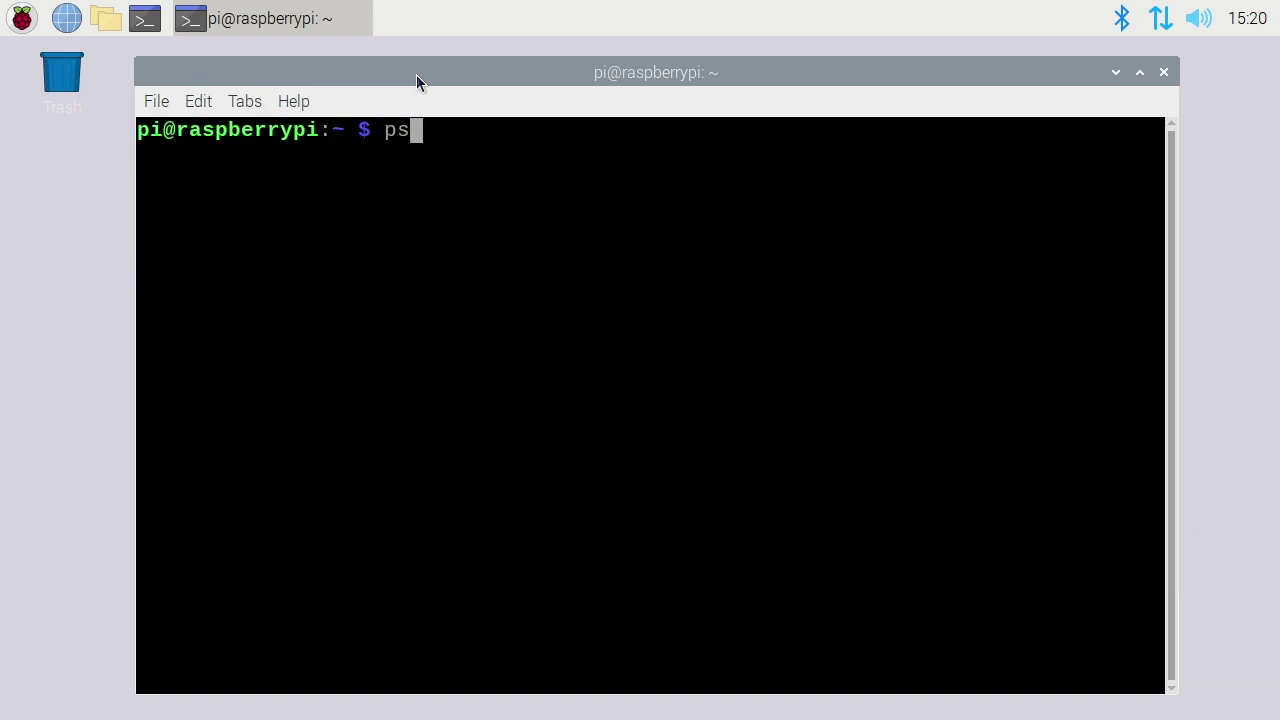
text(ax)
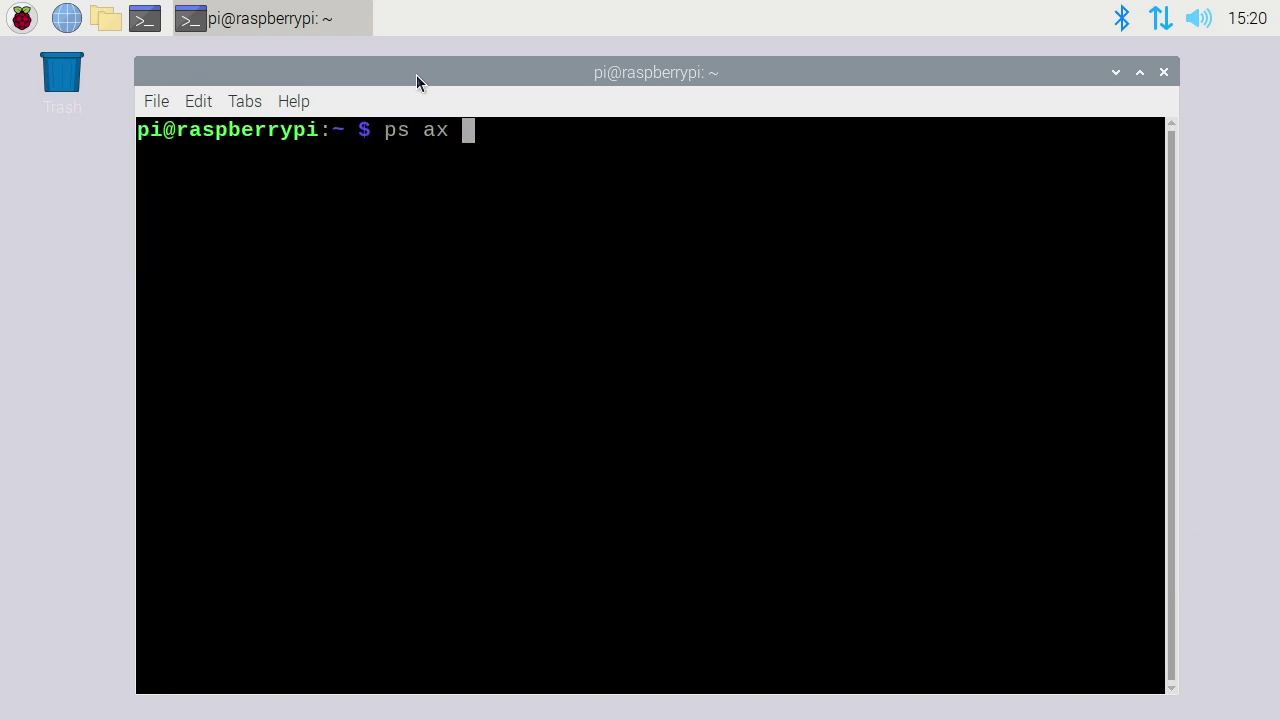
text(|grep -i )
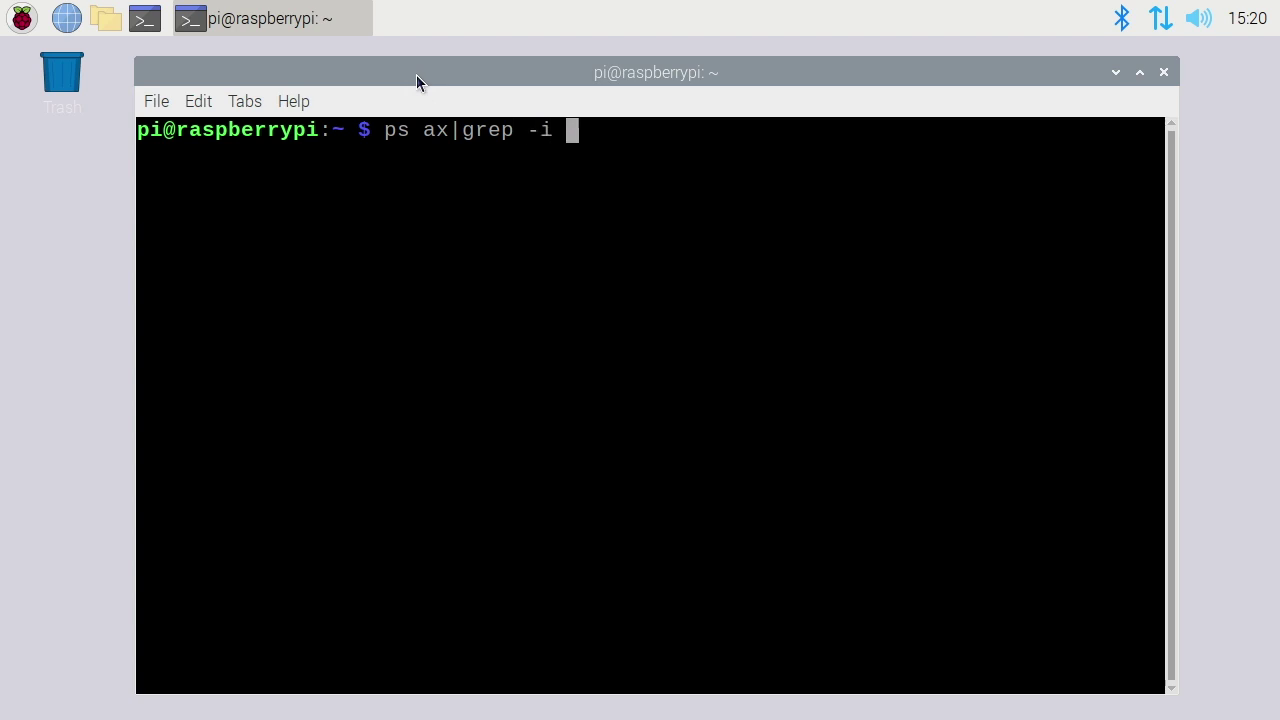
text(soap)
key(Return)
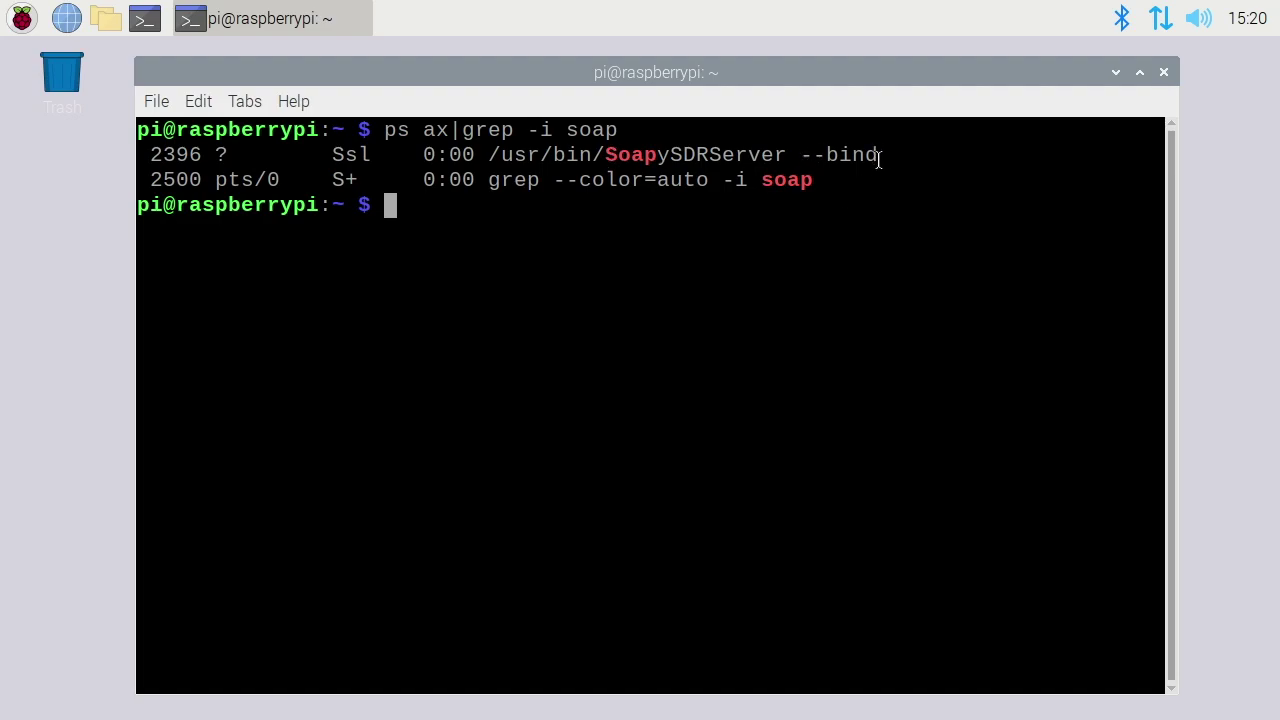
List the network interfaces in smaller text and select the eth0 address 192.168.7.208
text(ip a)
key(Return)
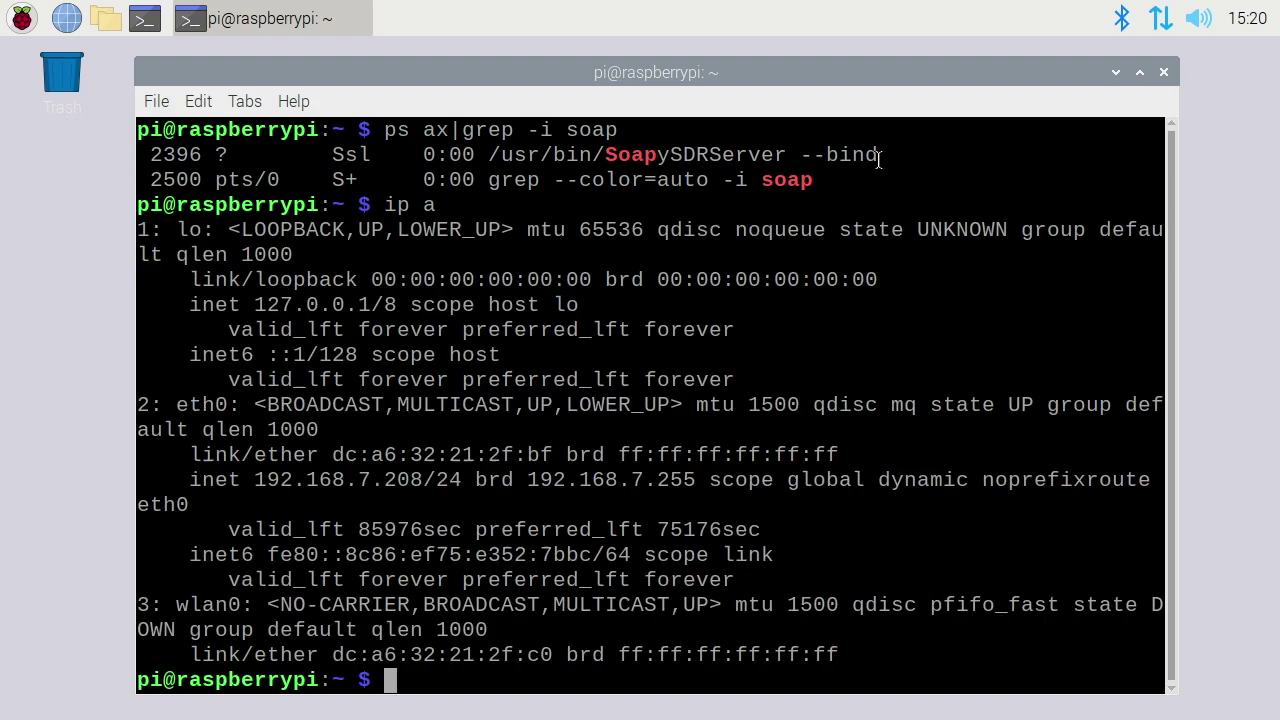
key(ctrl+minus)
key(ctrl+minus)
key(ctrl+minus)
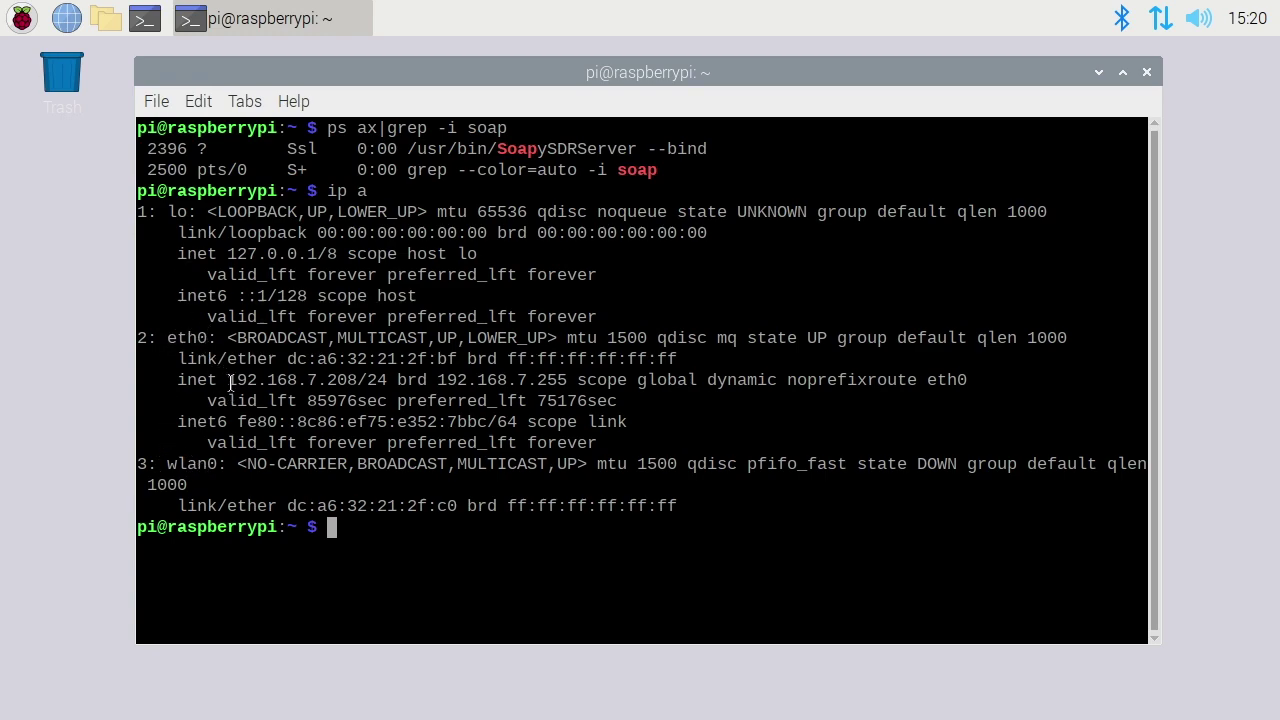
drag(225, 380, 358, 385)
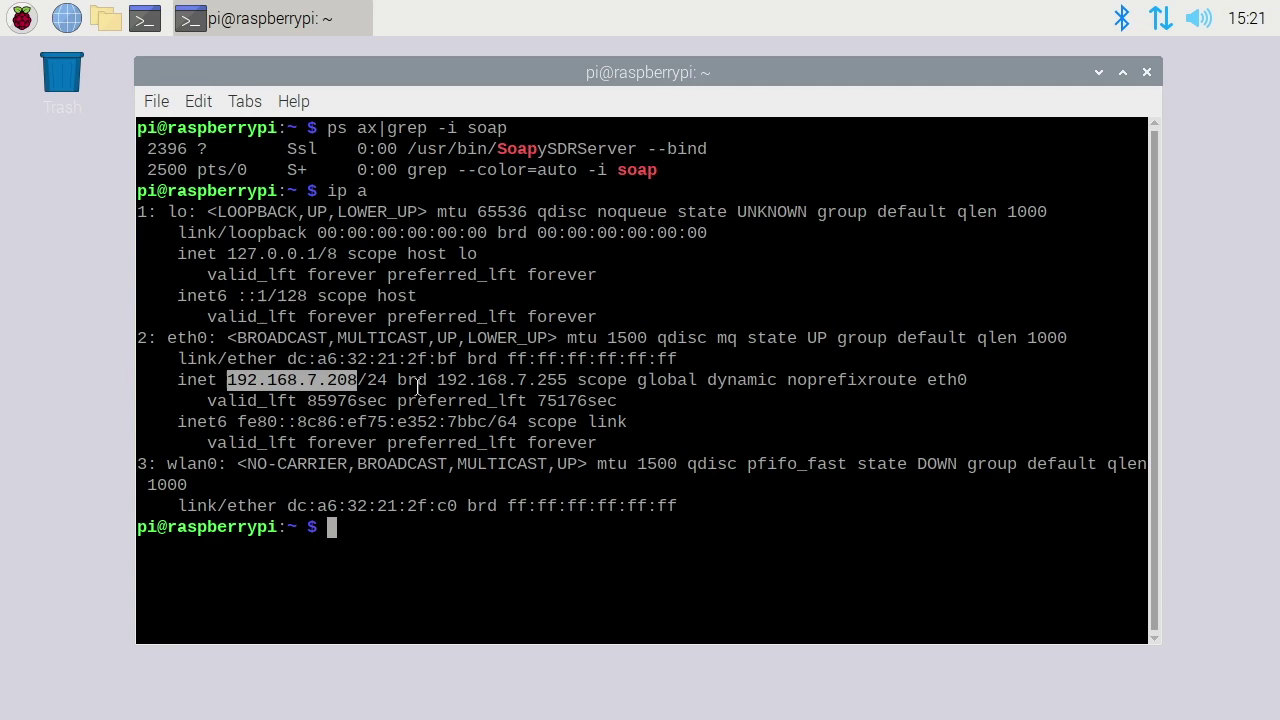
double_click(211, 527)
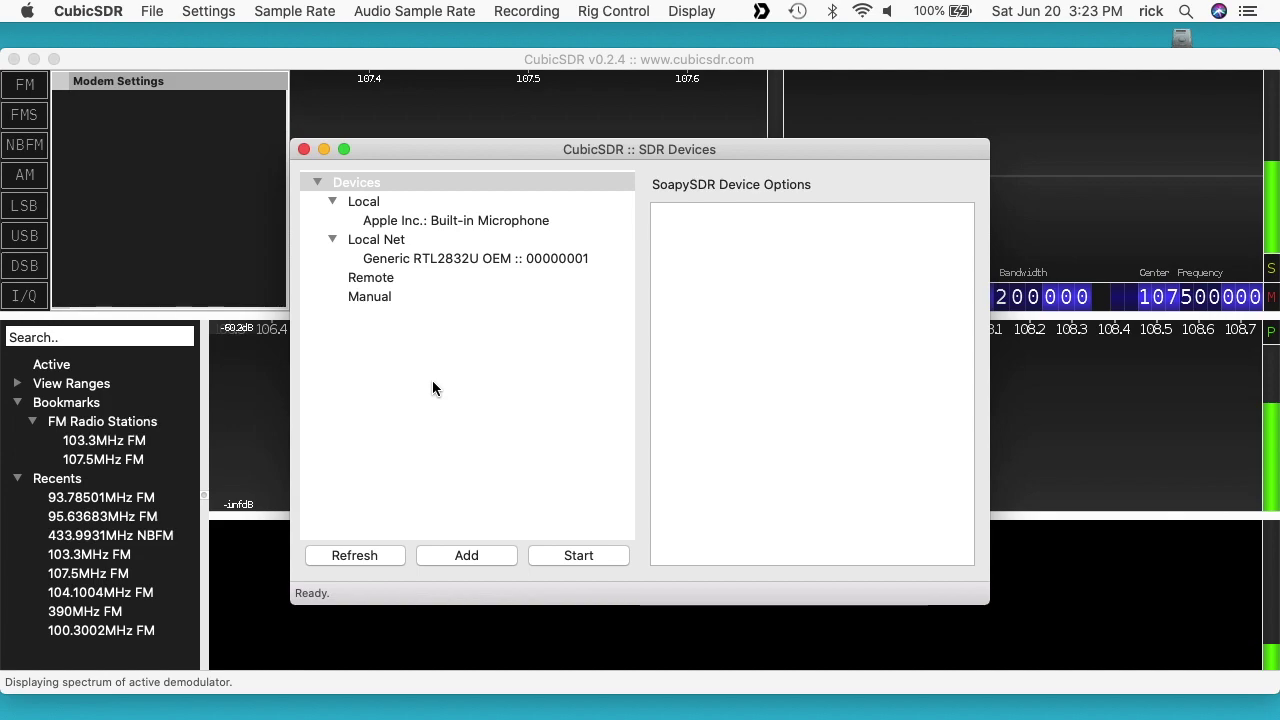
Add a SoapyRemote device manually with remote address 192.168.7.208
click(152, 11)
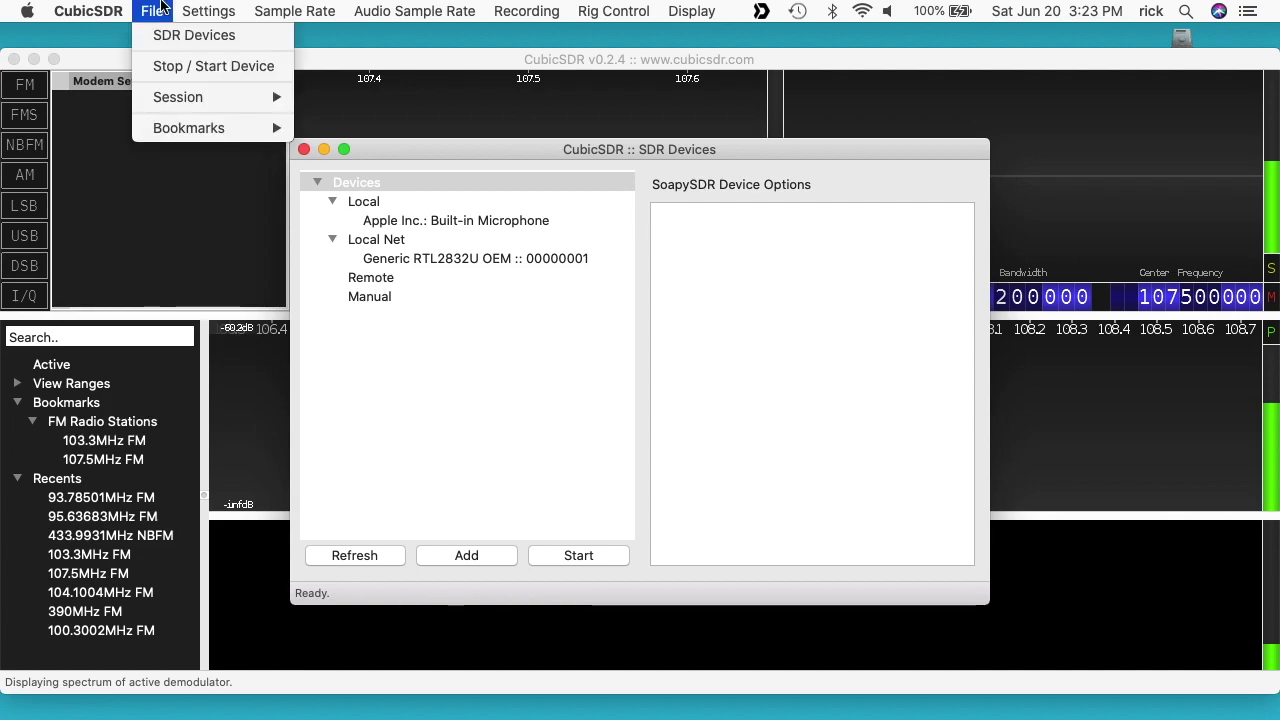
click(413, 303)
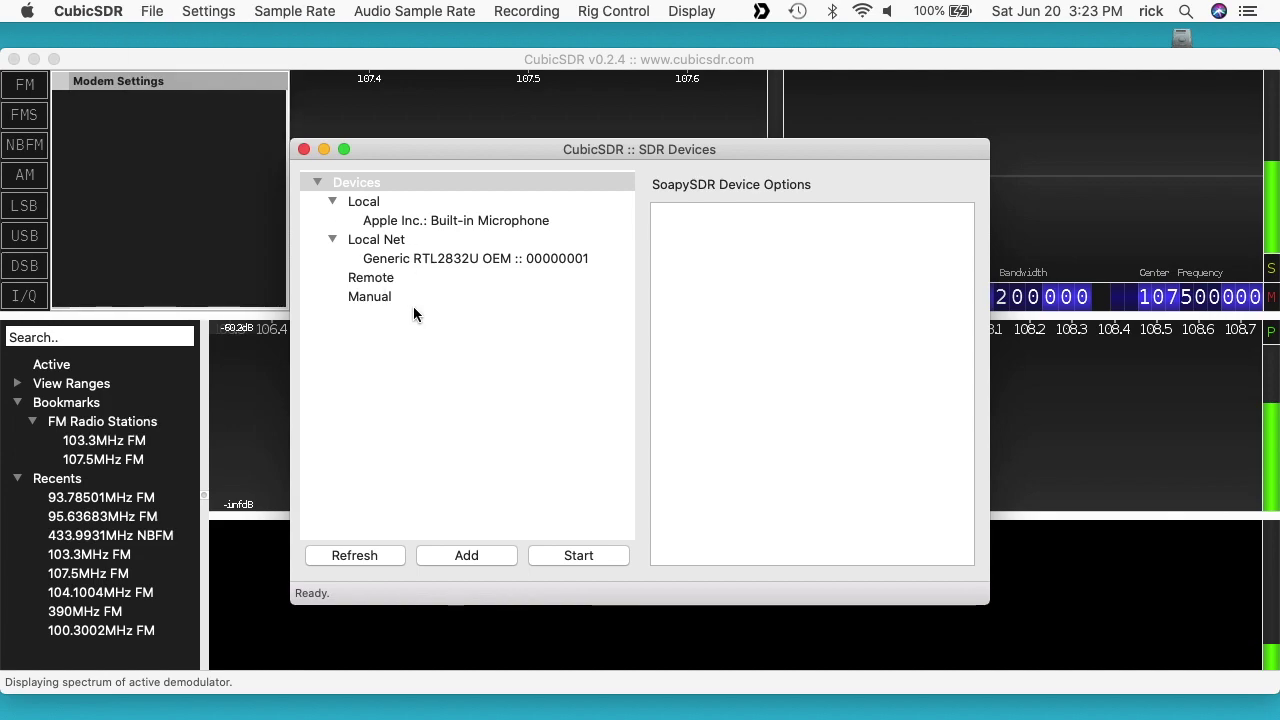
click(461, 558)
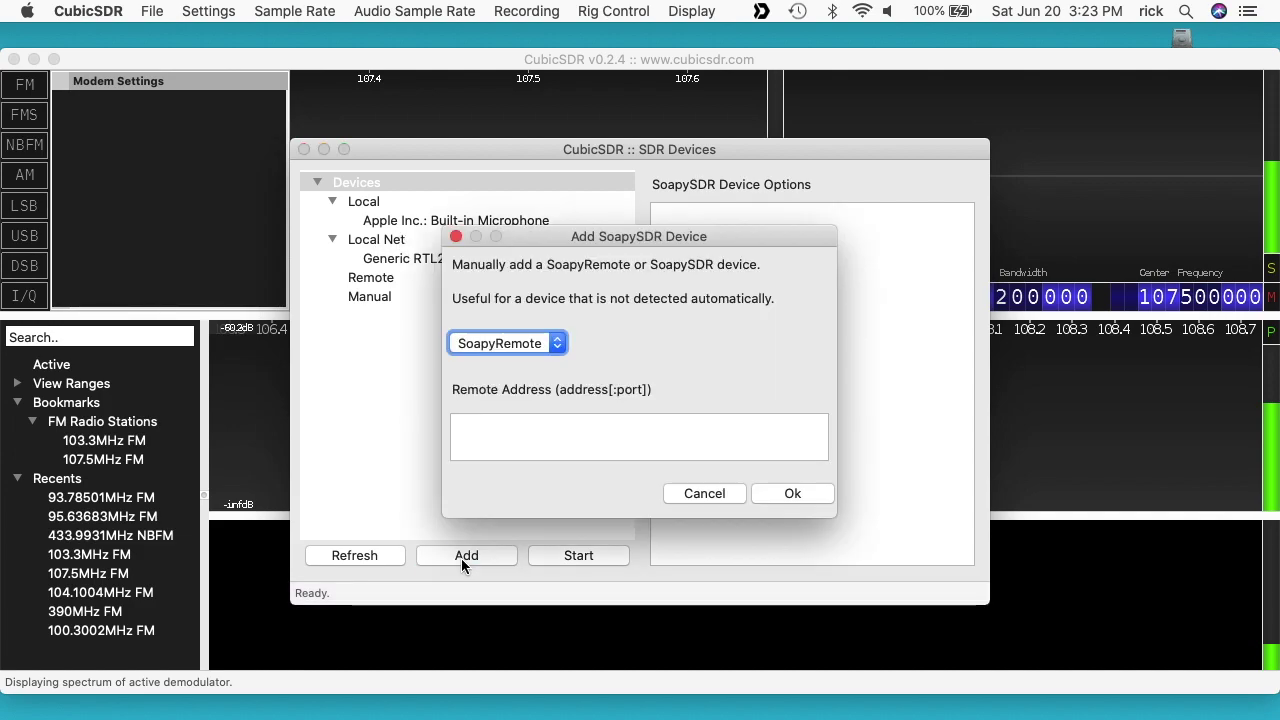
click(497, 342)
click(531, 306)
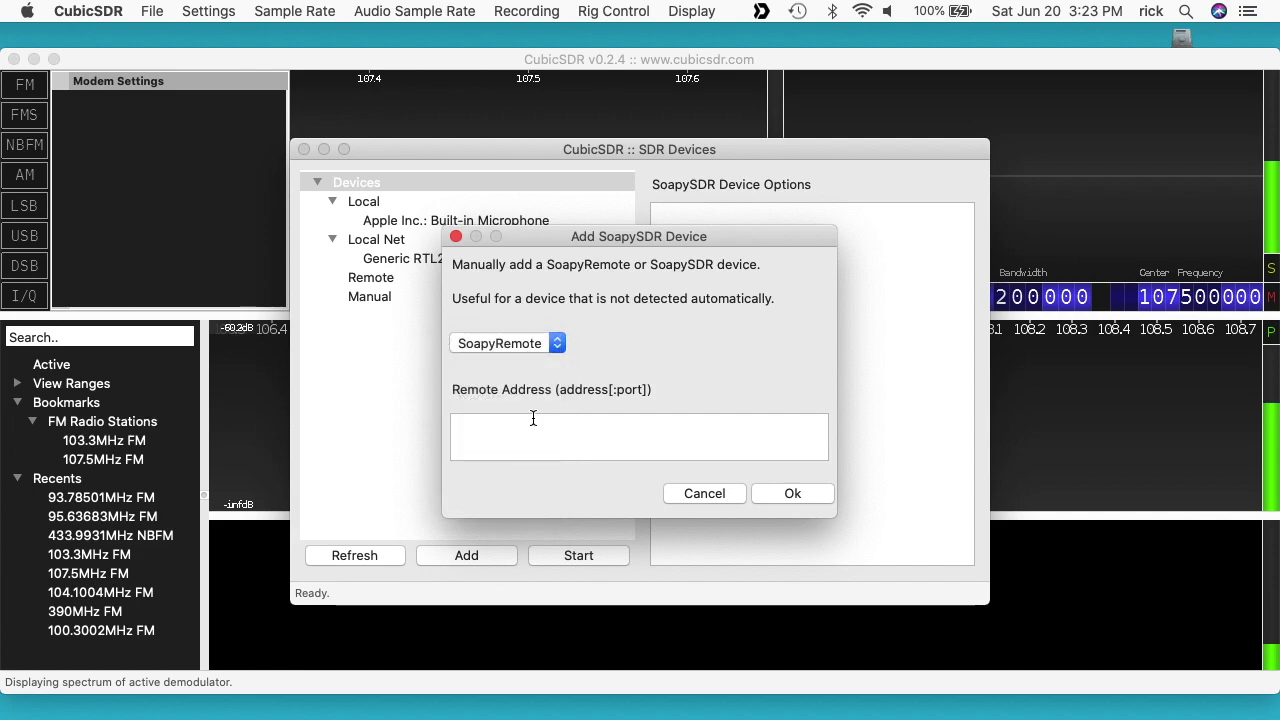
click(533, 428)
text(192.168.7.208)
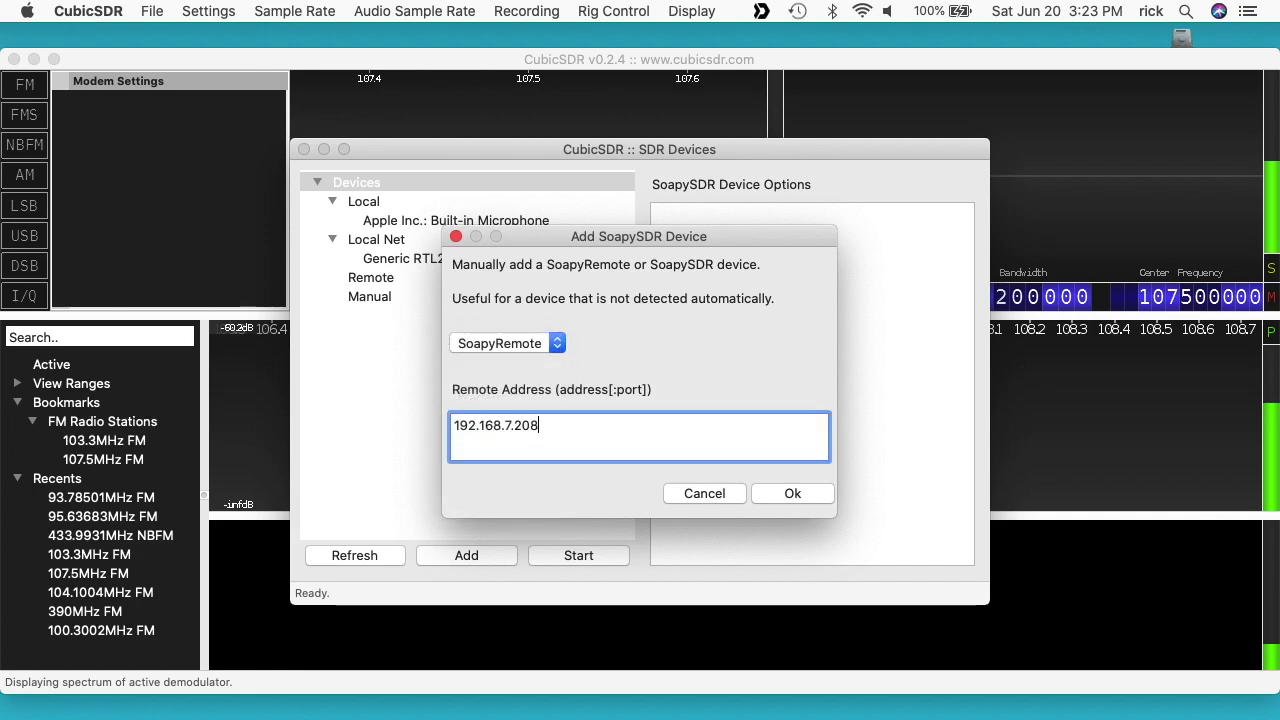
text( raspberrypi.local)
key(BackSpace)
key(BackSpace)
key(BackSpace)
key(BackSpace)
key(BackSpace)
key(BackSpace)
key(BackSpace)
key(BackSpace)
key(BackSpace)
key(BackSpace)
key(BackSpace)
key(BackSpace)
key(BackSpace)
key(BackSpace)
key(BackSpace)
key(BackSpace)
key(BackSpace)
key(BackSpace)
Confirm the remote Generic RTL2832U, start it, and tune FM to the 107.5 MHz station
click(792, 494)
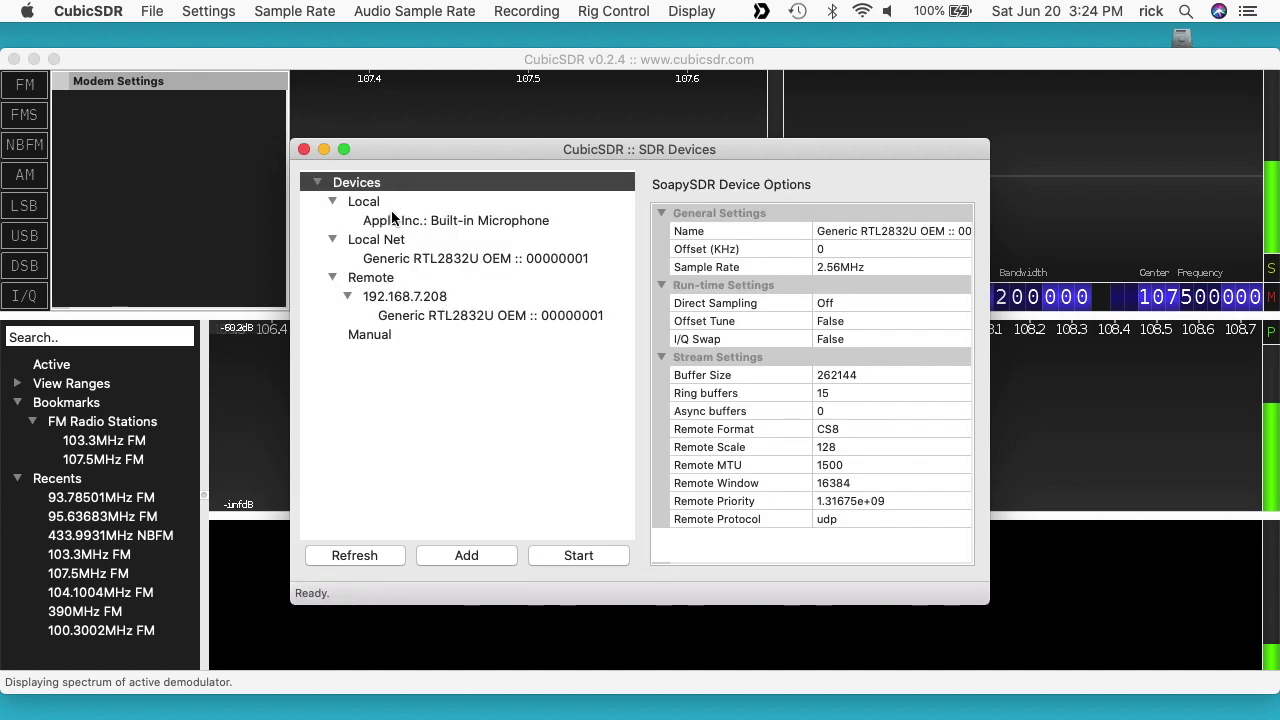
click(448, 315)
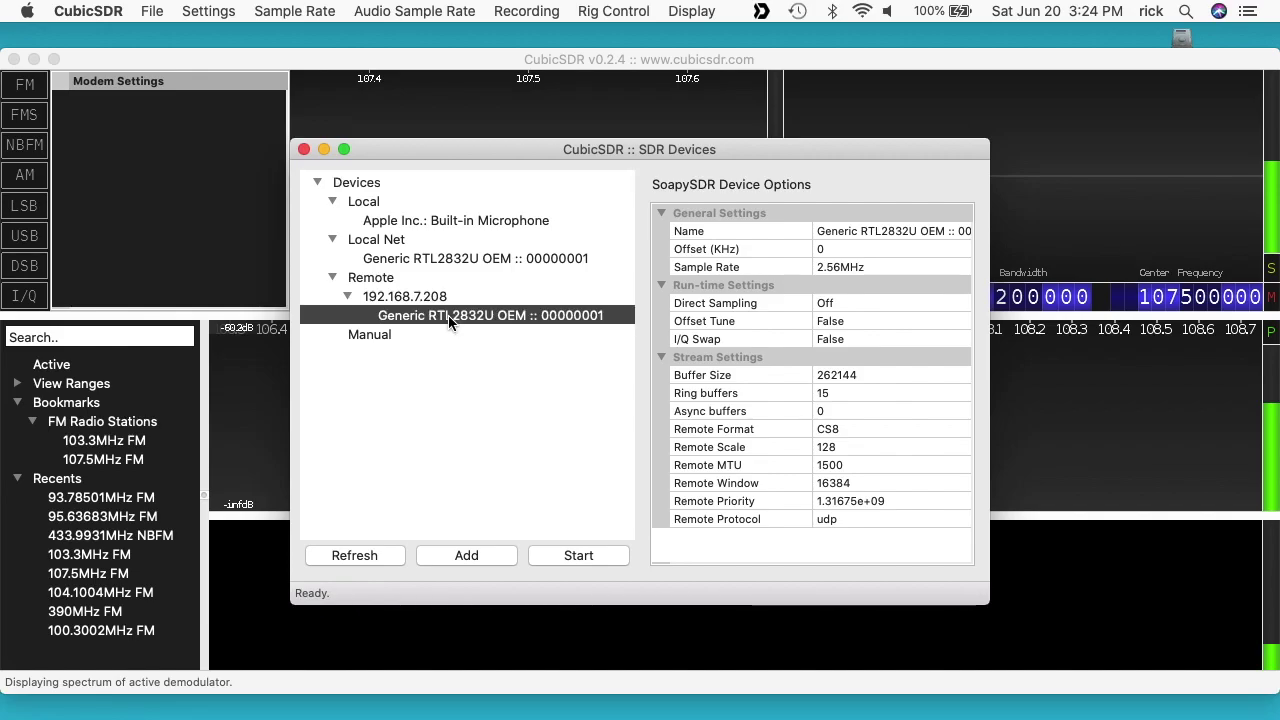
click(594, 554)
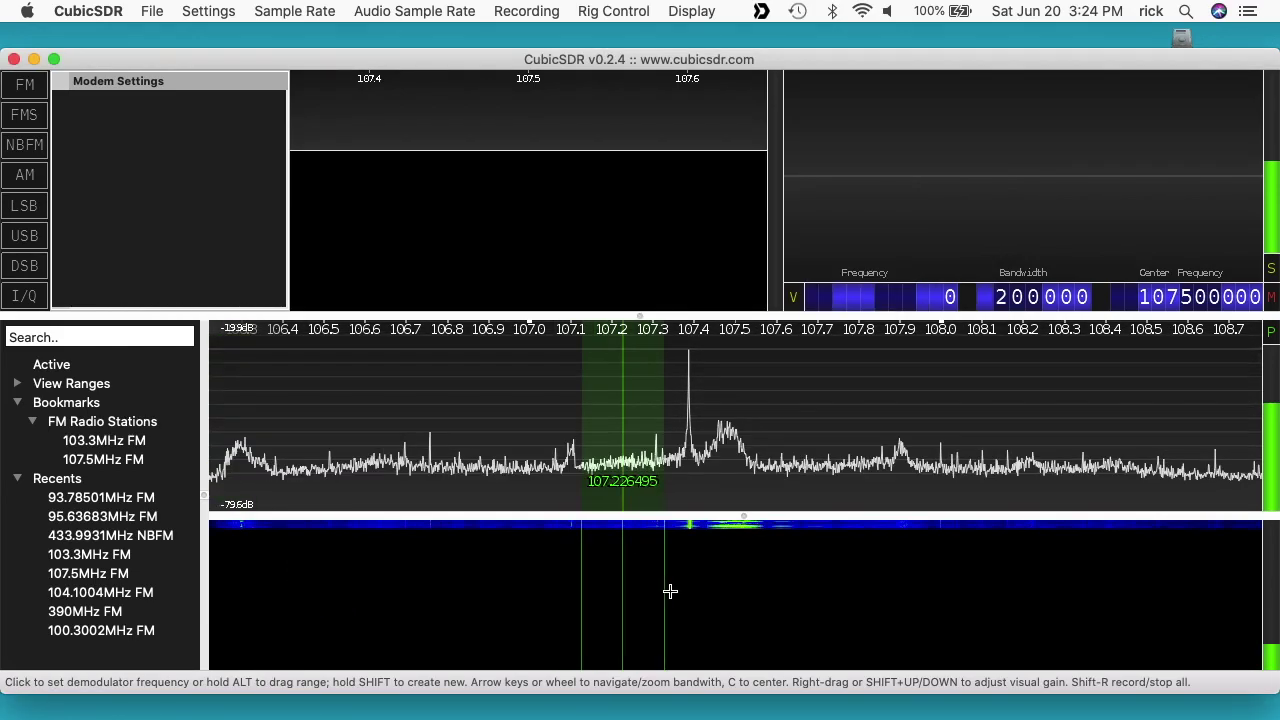
click(735, 568)
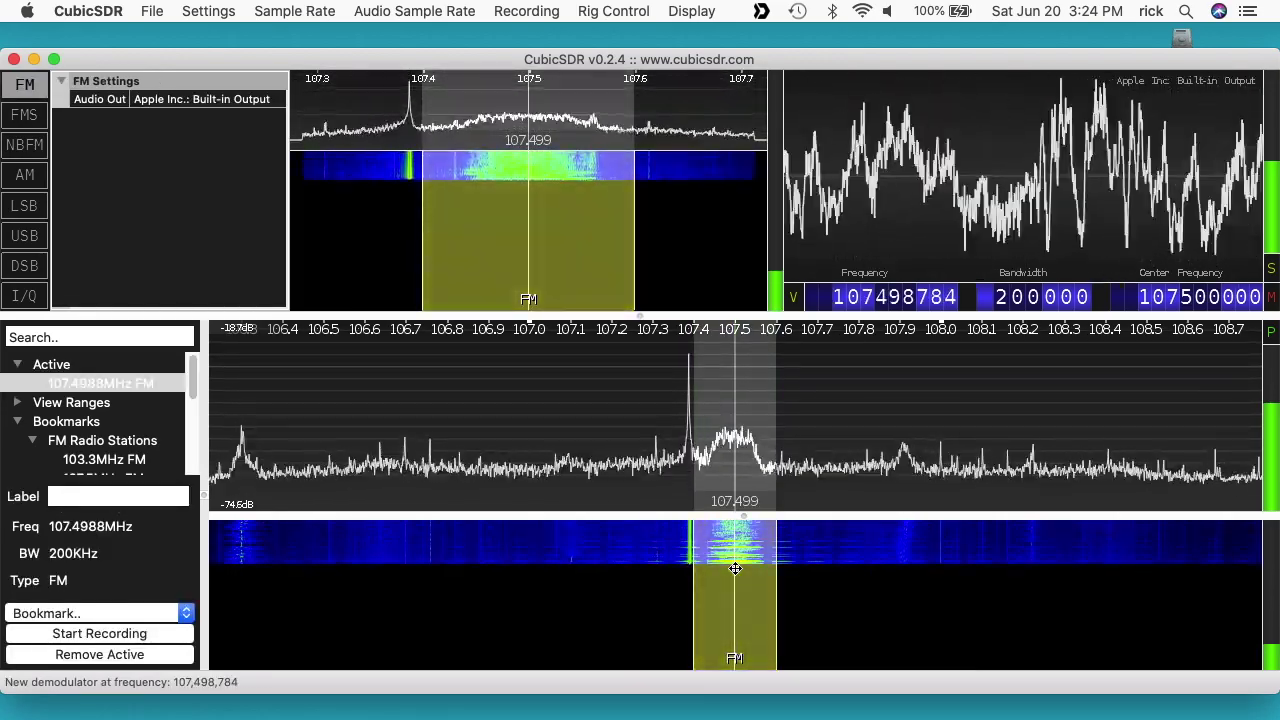